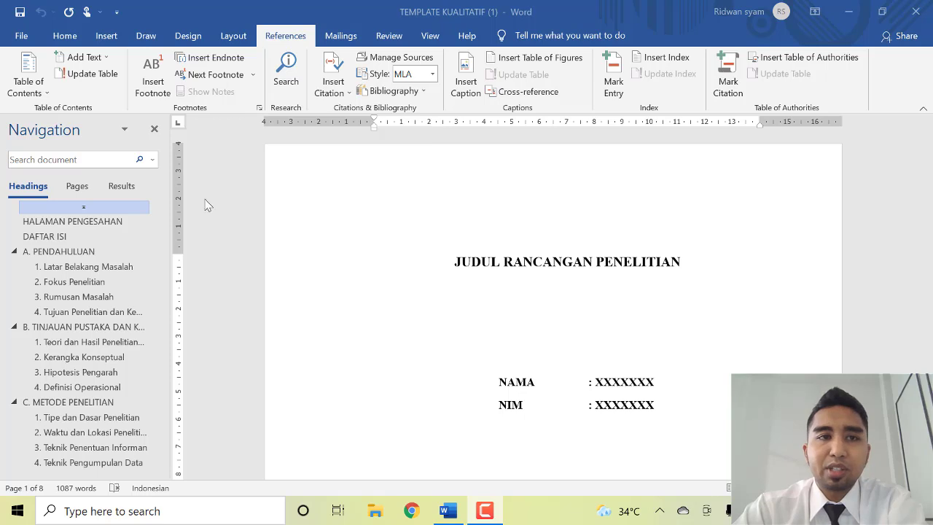
# Switch the Word ribbon to the Home tab to show the basic text formatting tools
pyautogui.click(65, 36)
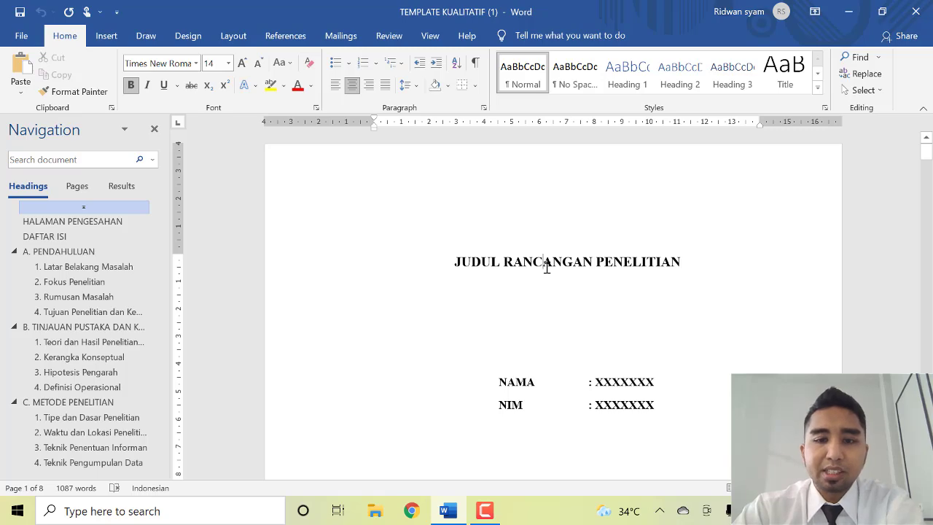
# Open mendeley.com in Chrome and download the 53.0 MB Mendeley Reference Manager installer for Windows
pyautogui.click(409, 511)
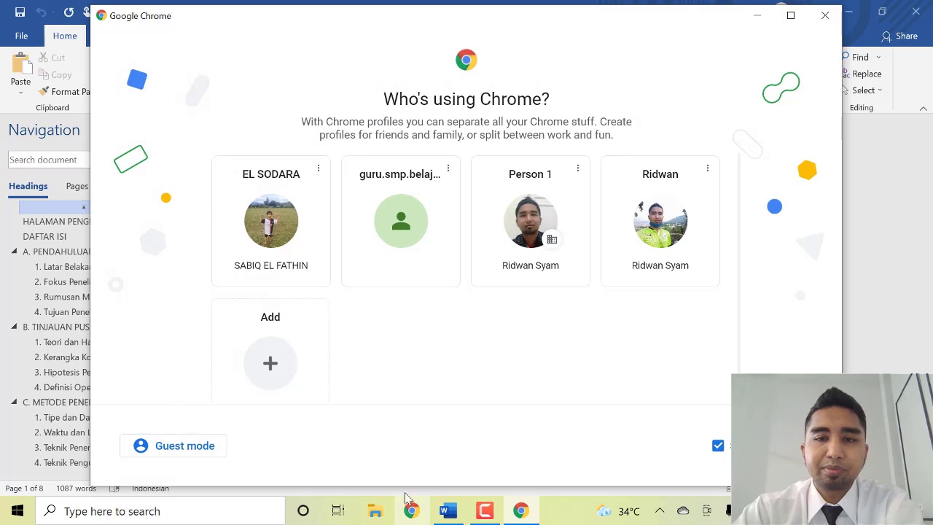
pyautogui.click(529, 231)
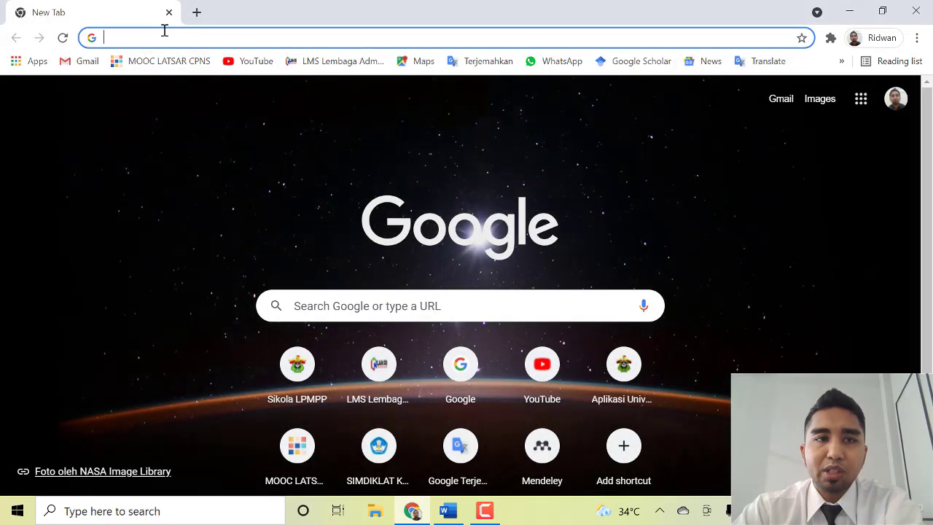
pyautogui.click(164, 30)
pyautogui.write('men')
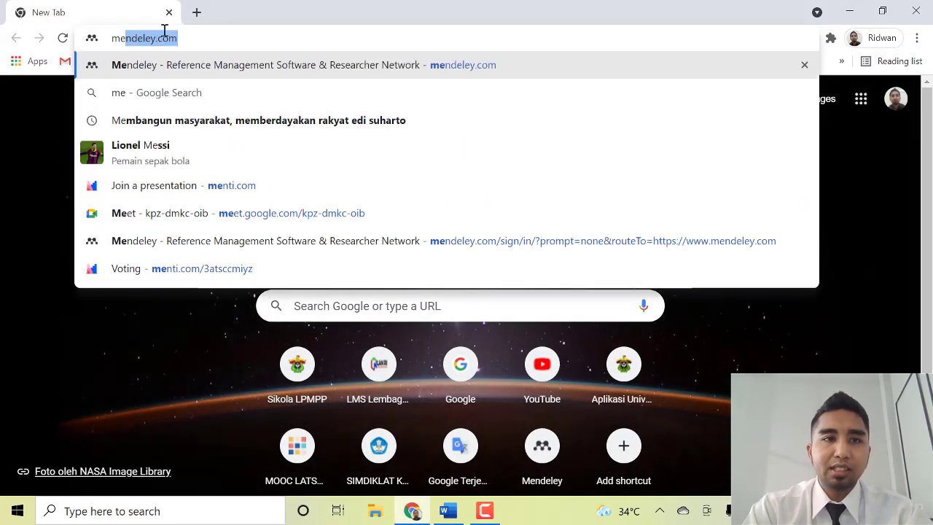
pyautogui.press('Return')
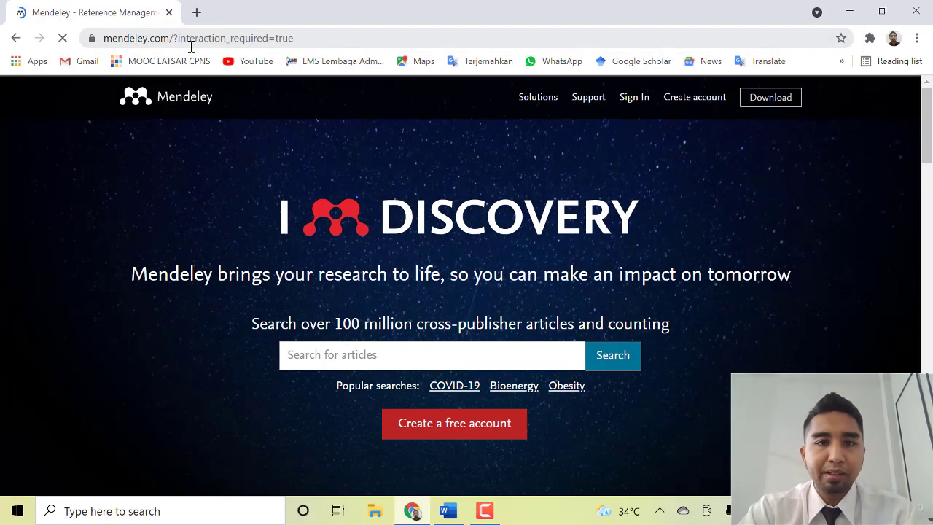
pyautogui.click(768, 106)
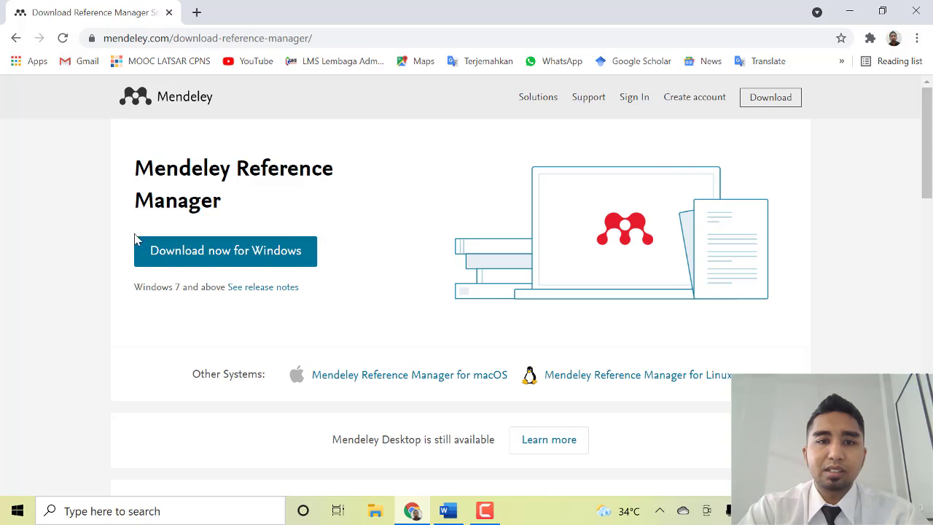
pyautogui.click(241, 260)
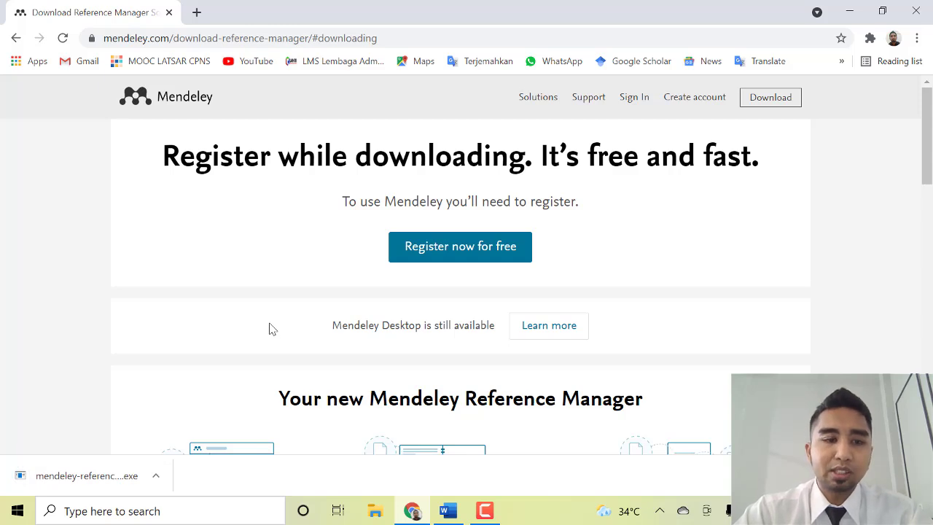
# Run the downloaded installer for anyone who uses this computer and finish with Mendeley launching
pyautogui.click(69, 480)
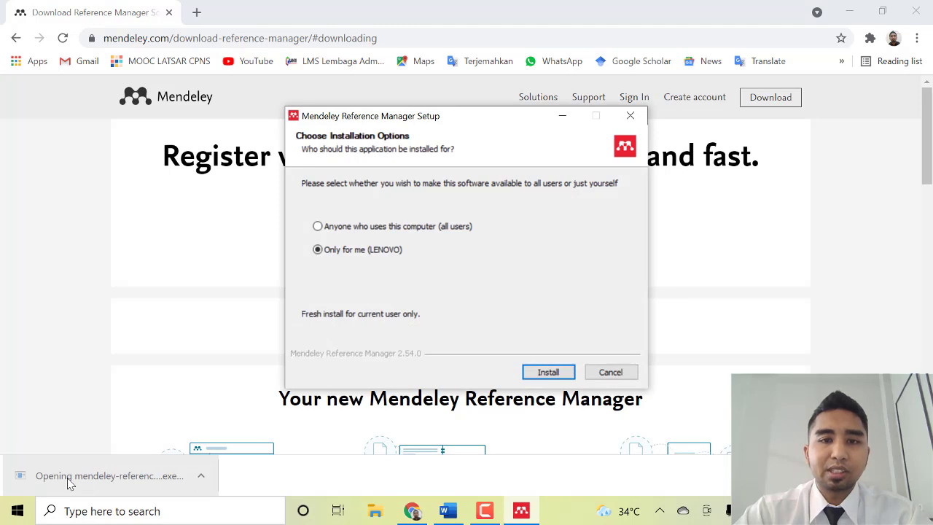
pyautogui.click(328, 227)
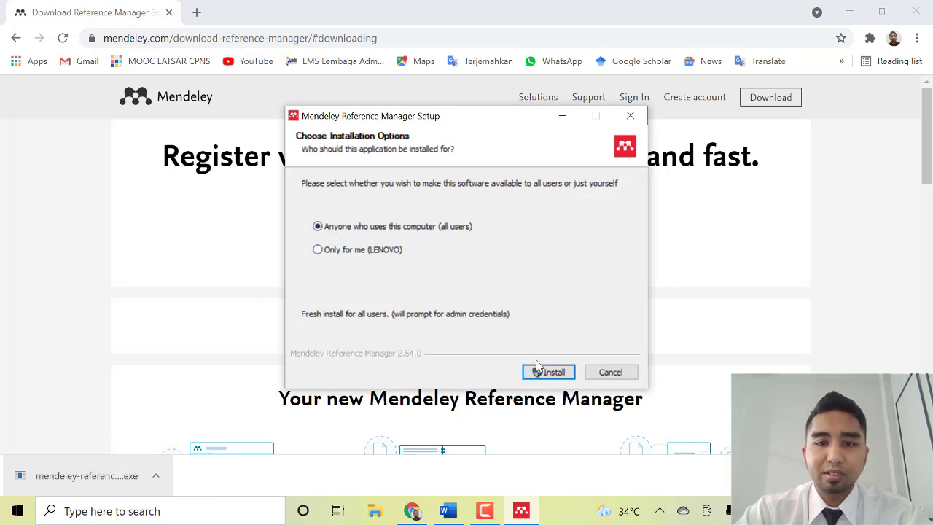
pyautogui.click(553, 374)
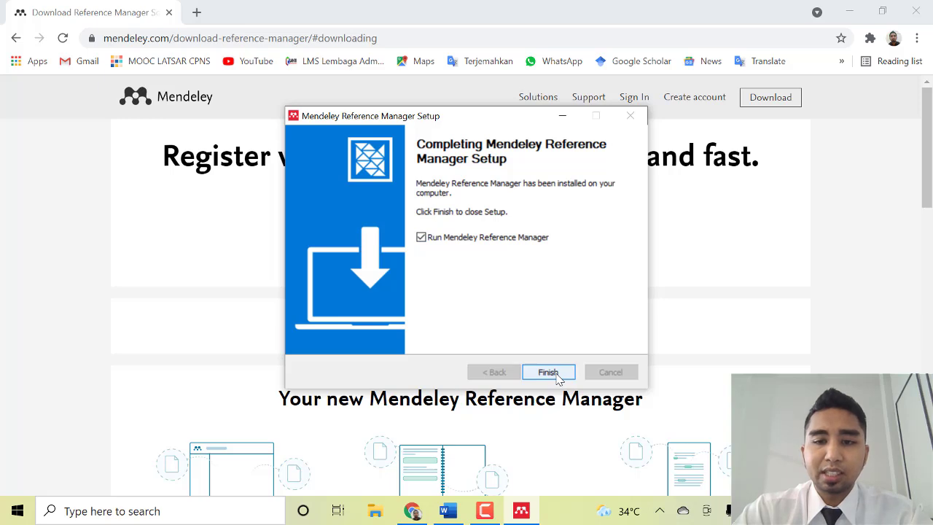
pyautogui.click(557, 375)
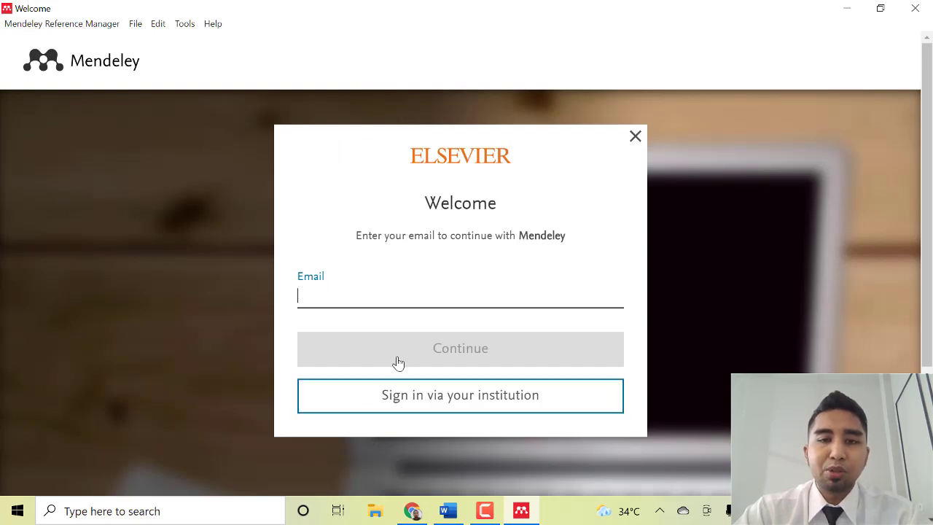
# Sign in to Mendeley with the account e-mail and password so the library syncs
pyautogui.click(412, 510)
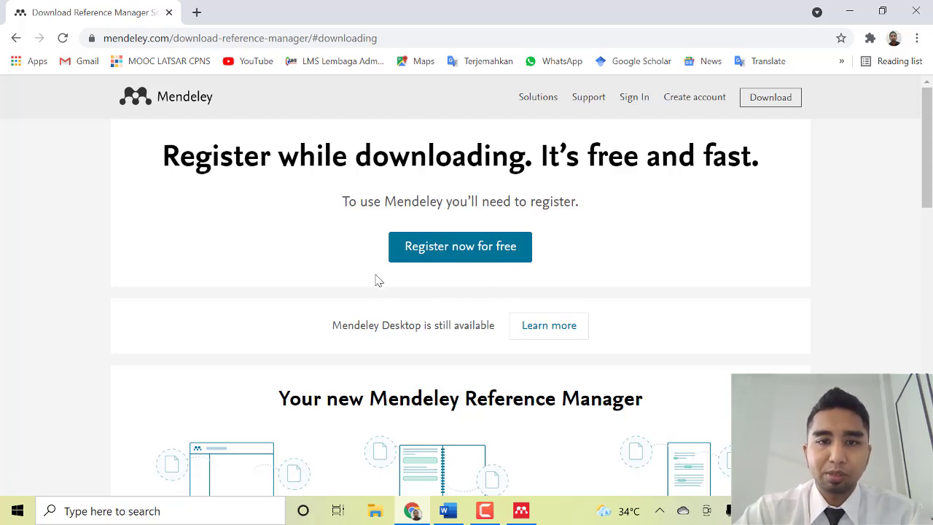
pyautogui.click(520, 510)
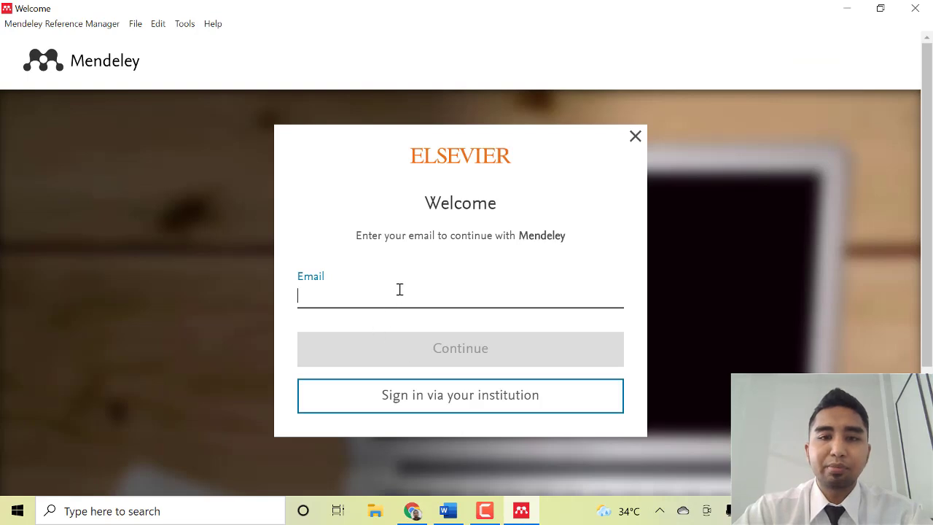
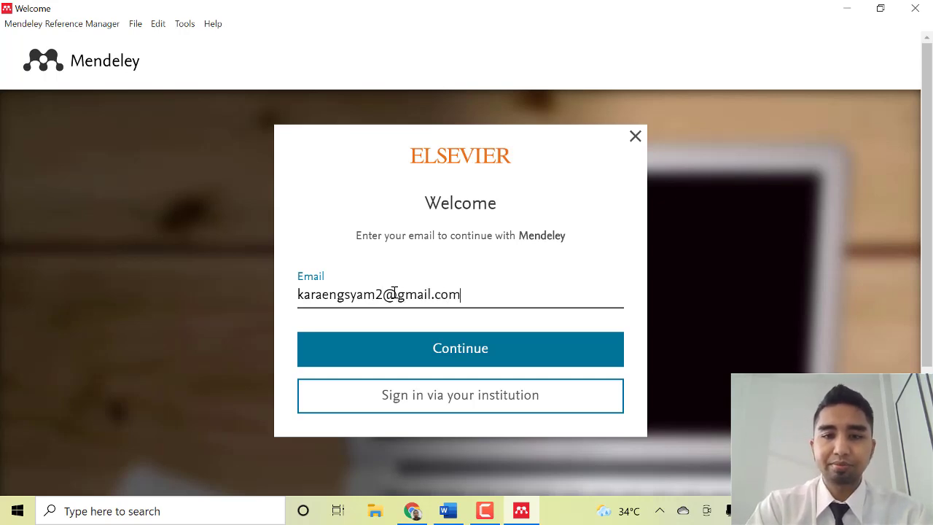
pyautogui.click(498, 354)
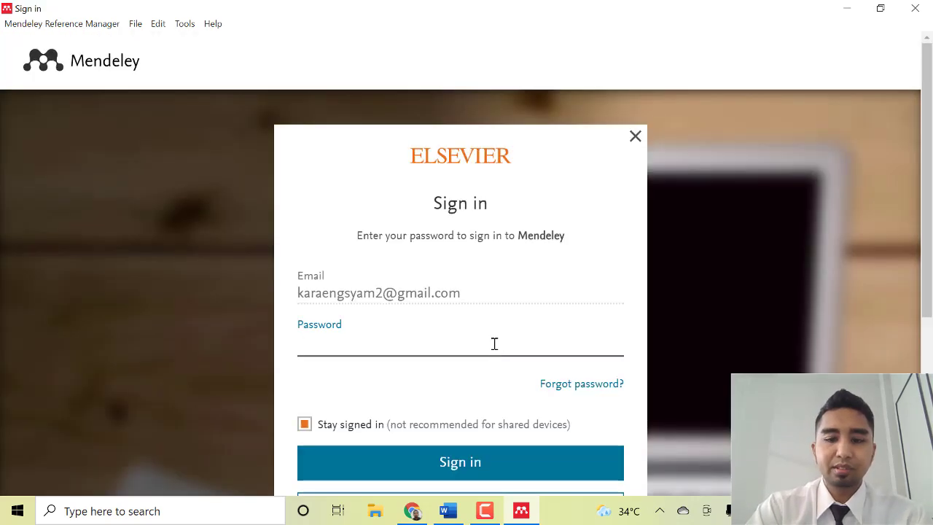
pyautogui.write('*****')
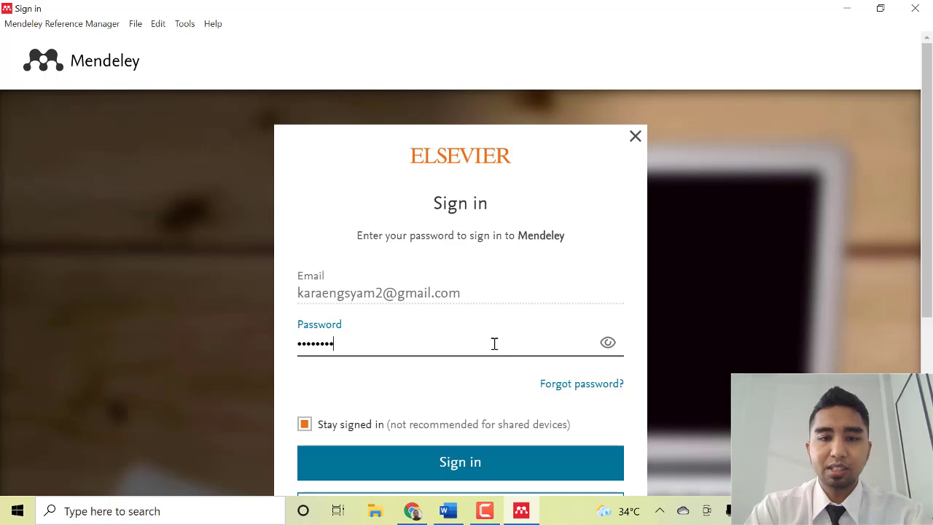
pyautogui.press('Return')
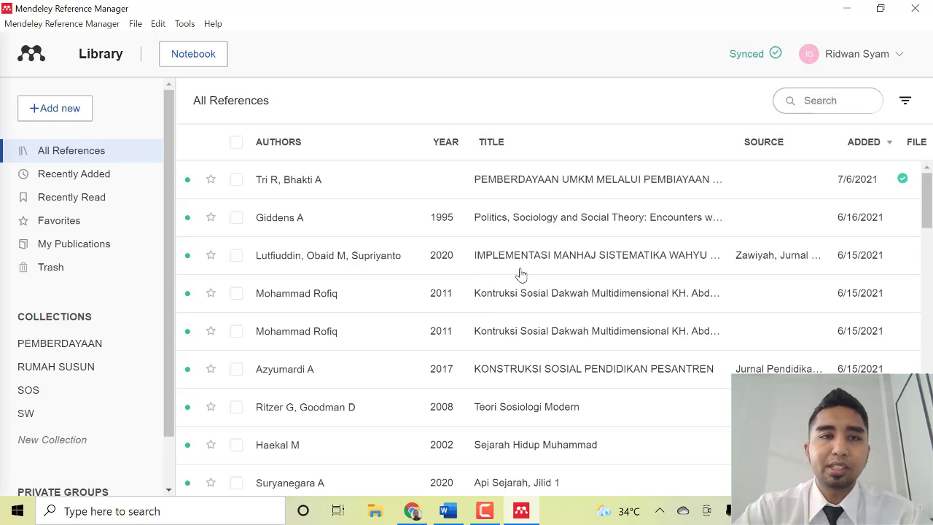
# Choose Tools > Install Mendeley Cite for Microsoft Word, opening its free AppSource page
pyautogui.click(447, 510)
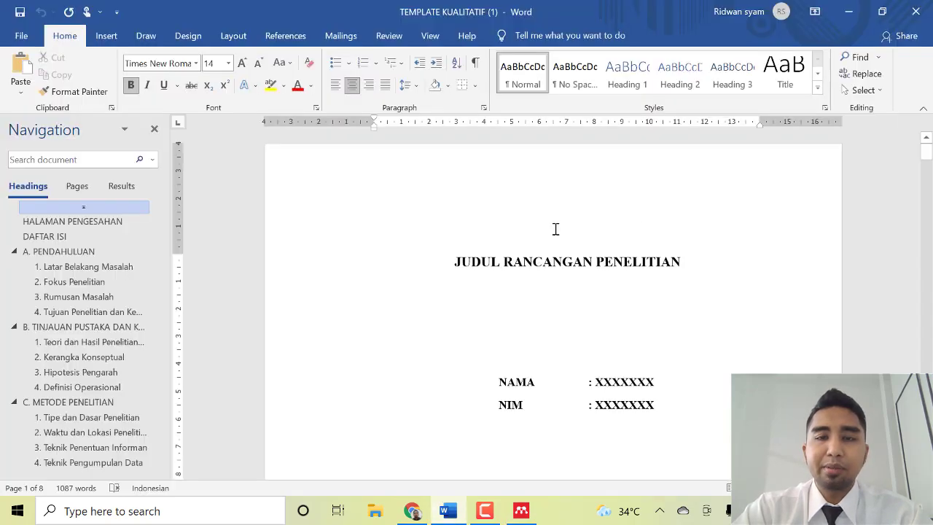
pyautogui.click(272, 40)
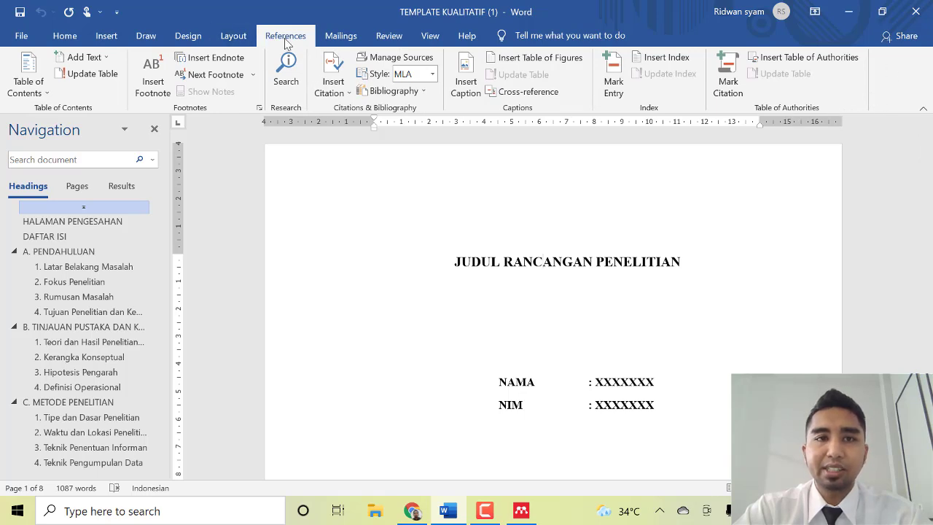
pyautogui.click(521, 512)
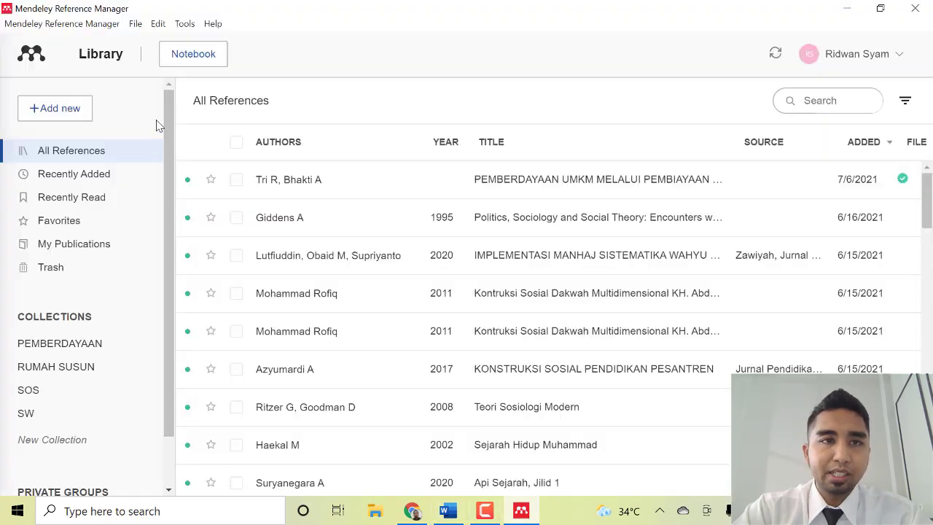
pyautogui.click(185, 27)
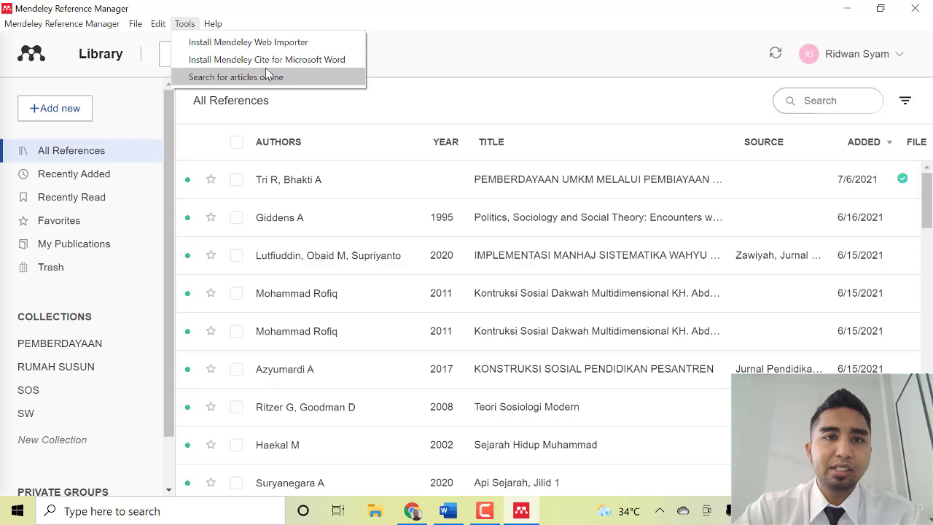
pyautogui.click(308, 67)
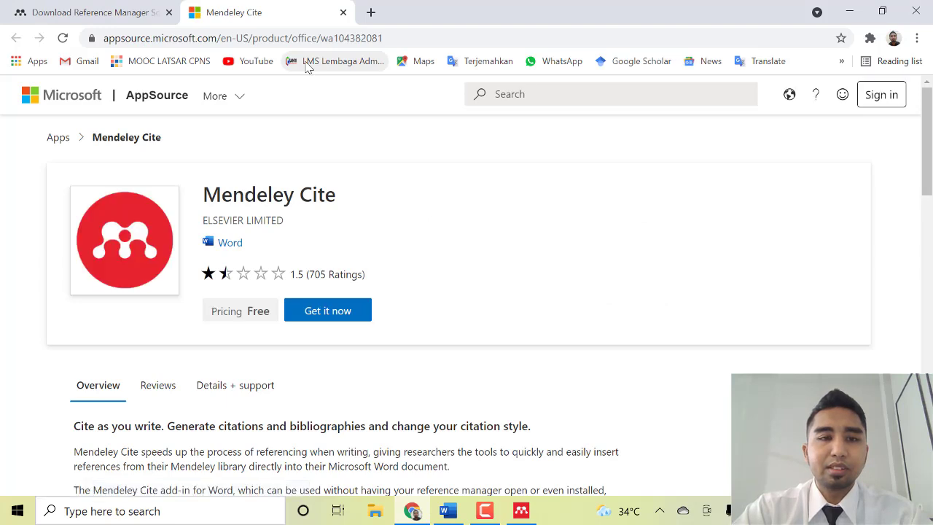
# Get the free Mendeley Cite add-in and sign in with the personal Microsoft account
pyautogui.click(346, 322)
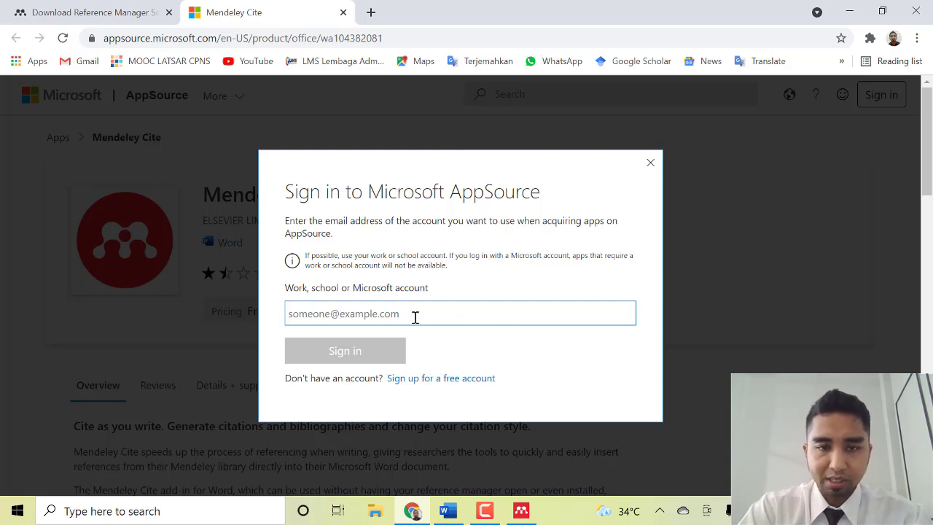
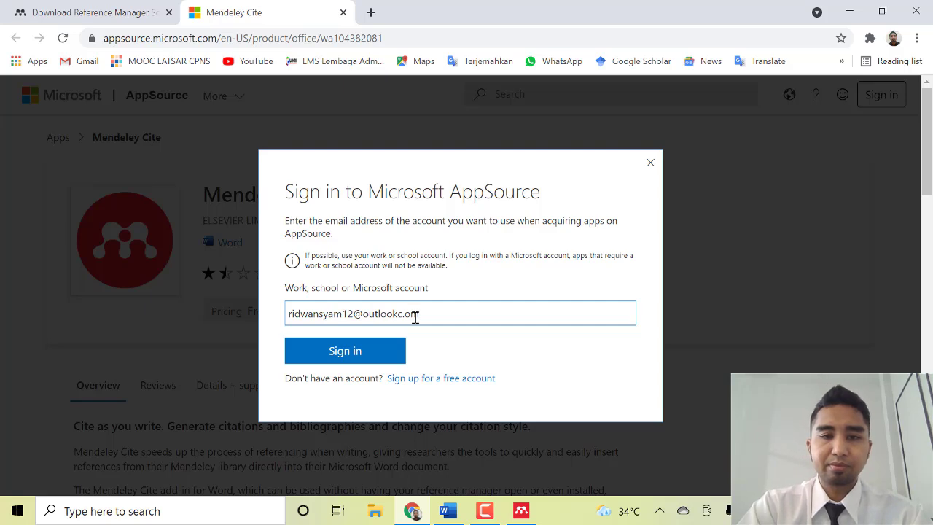
pyautogui.click(353, 364)
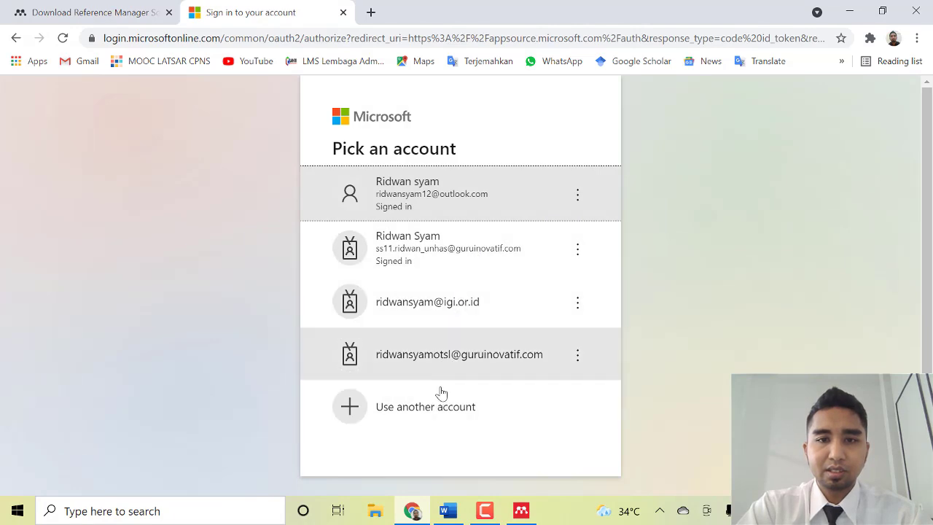
pyautogui.click(435, 206)
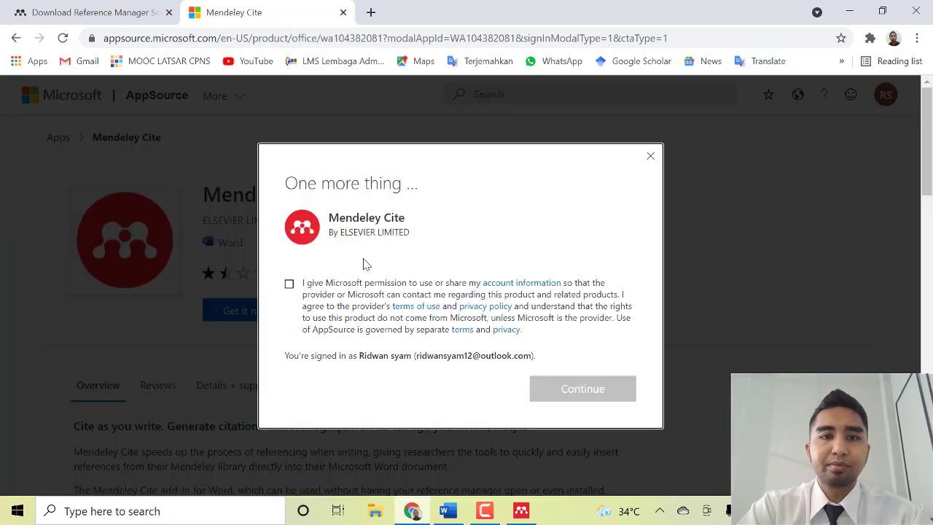
# Accept the add-in's terms and data sharing, continue, and choose Open in Word
pyautogui.scroll(-3, 459, 254)
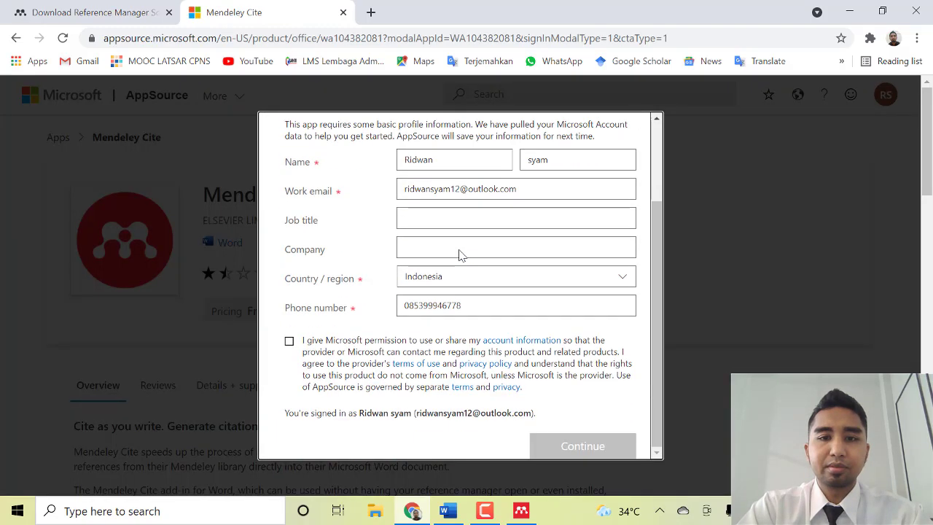
pyautogui.click(289, 341)
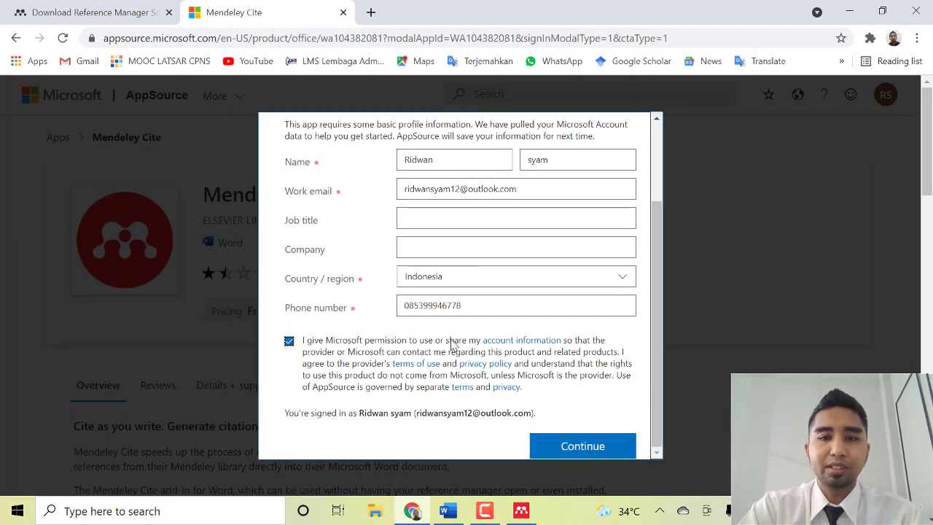
pyautogui.click(587, 446)
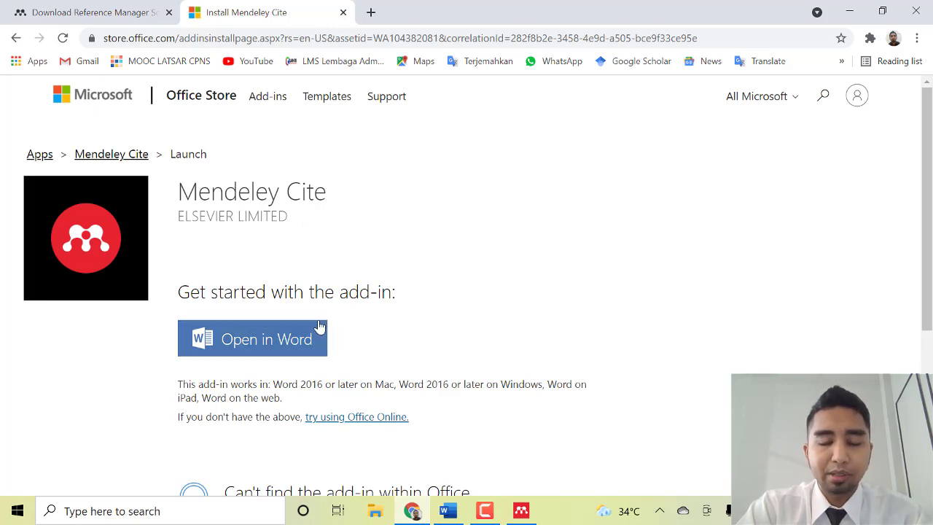
pyautogui.click(276, 349)
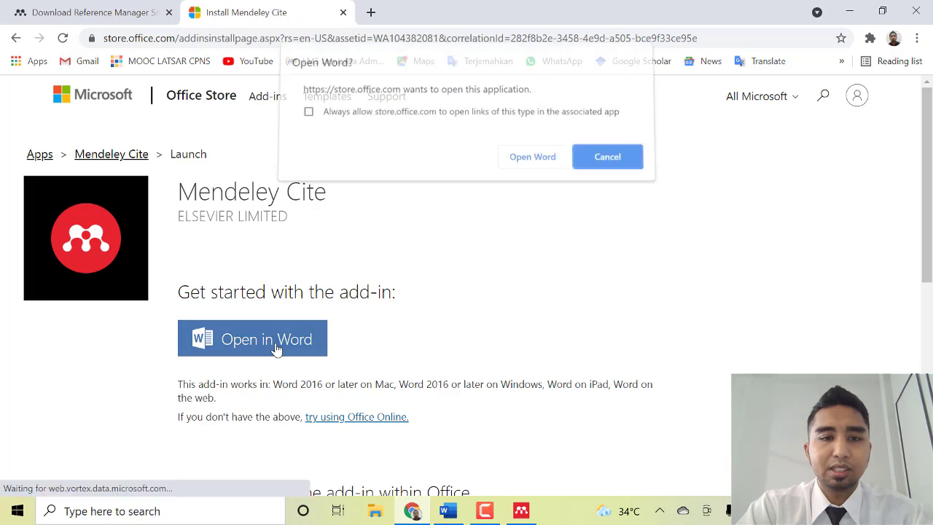
# Launch Word, open the Mendeley Cite pane, and place the cursor after 'mutakhir' in Latar Belakang Masalah
pyautogui.click(536, 162)
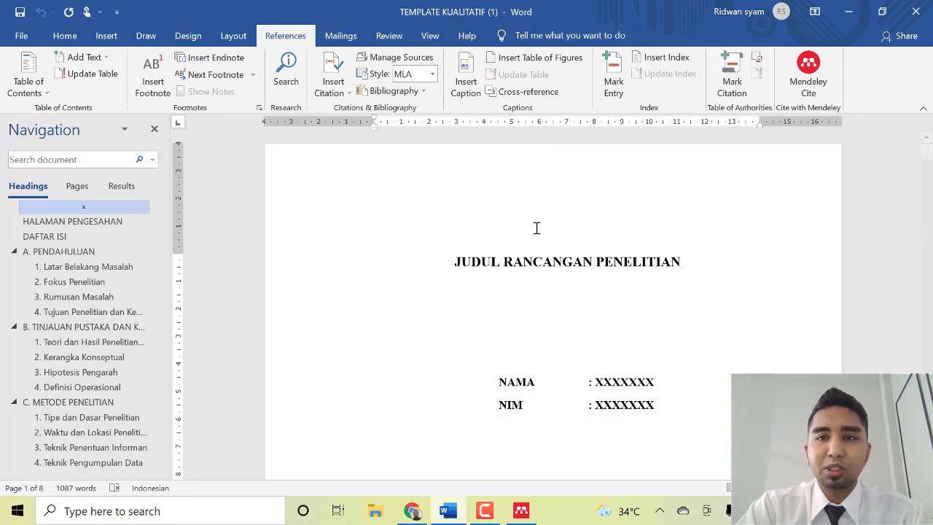
pyautogui.click(808, 91)
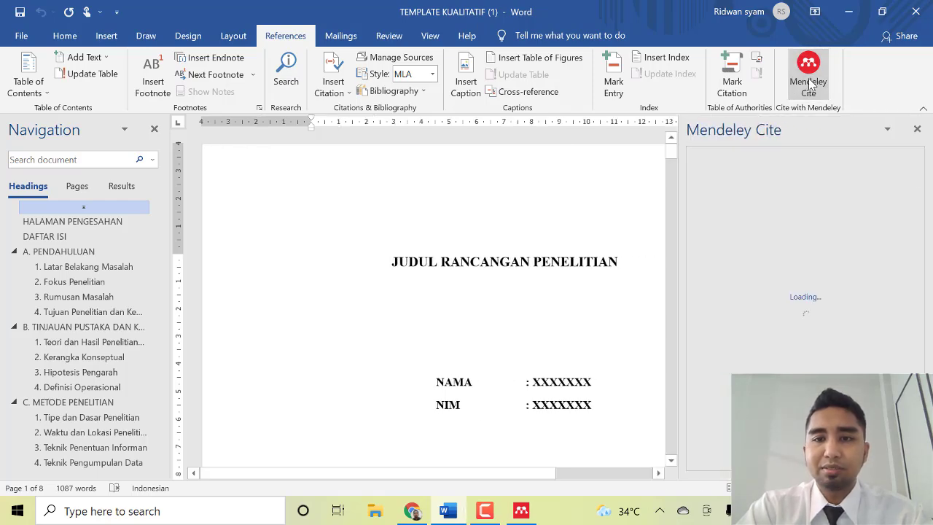
pyautogui.click(88, 266)
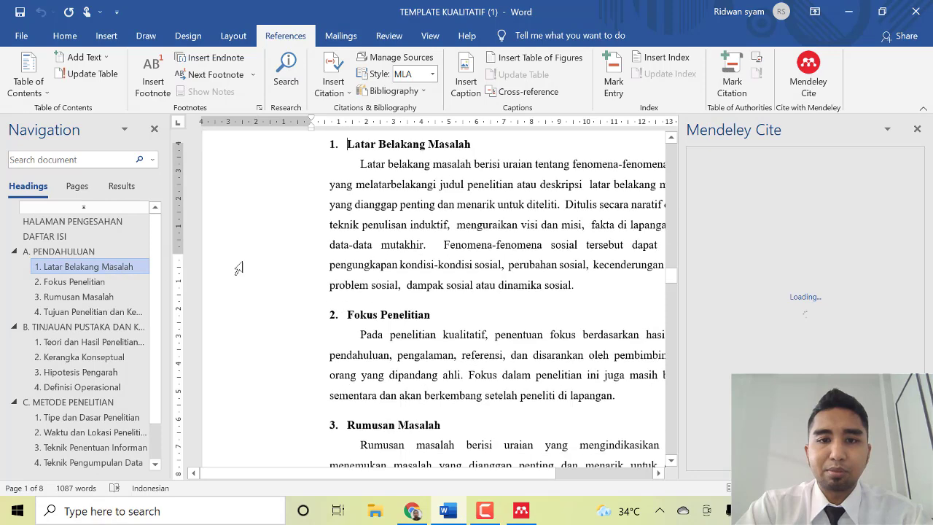
pyautogui.click(425, 250)
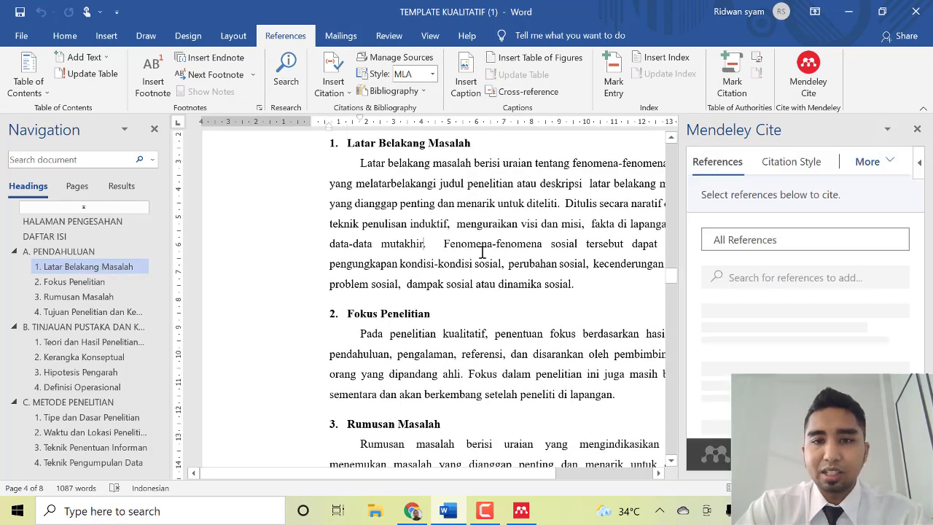
# Confirm APA 7th style, insert the Giddens 1995 reference after 'mutakhir', then close Mendeley Cite
pyautogui.click(794, 169)
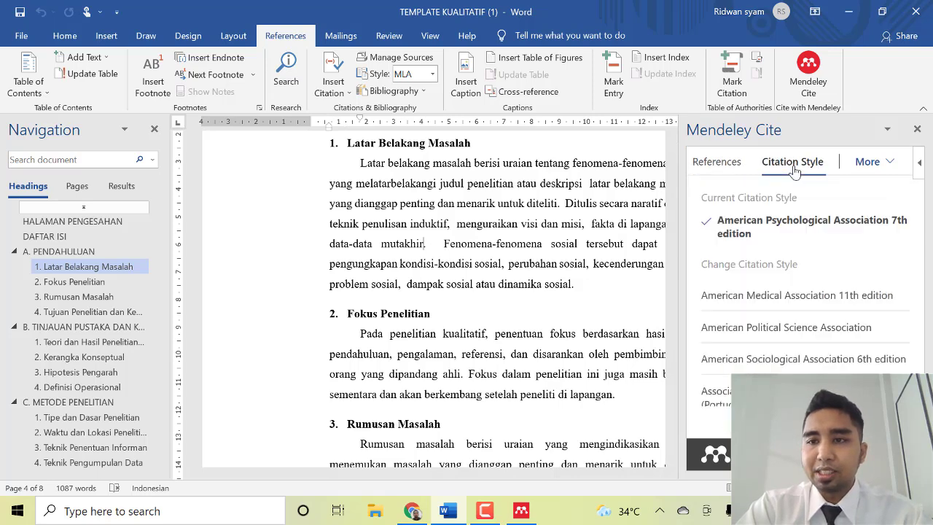
pyautogui.moveTo(796, 314)
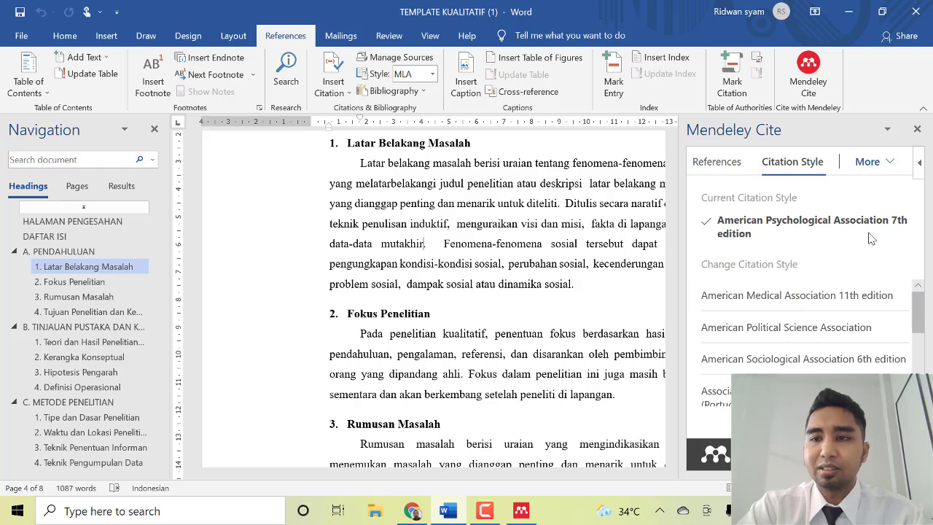
pyautogui.click(719, 166)
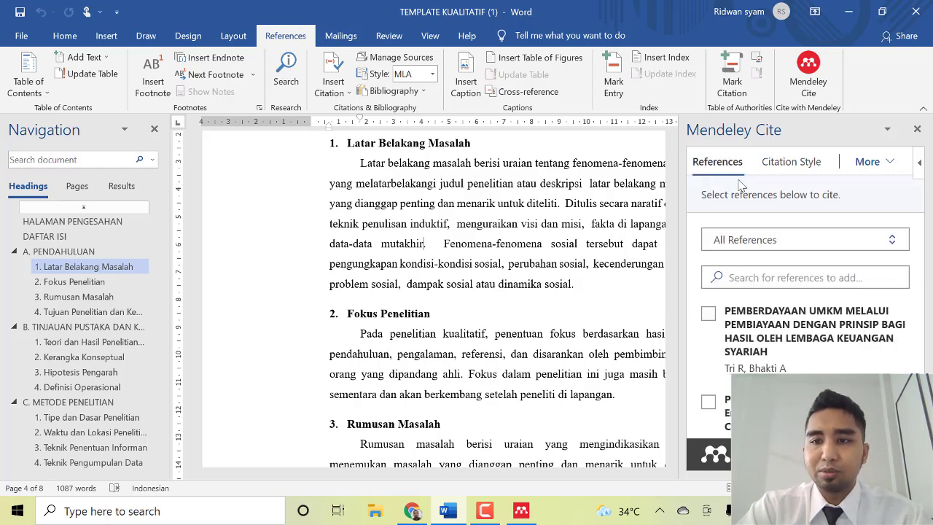
pyautogui.moveTo(809, 336)
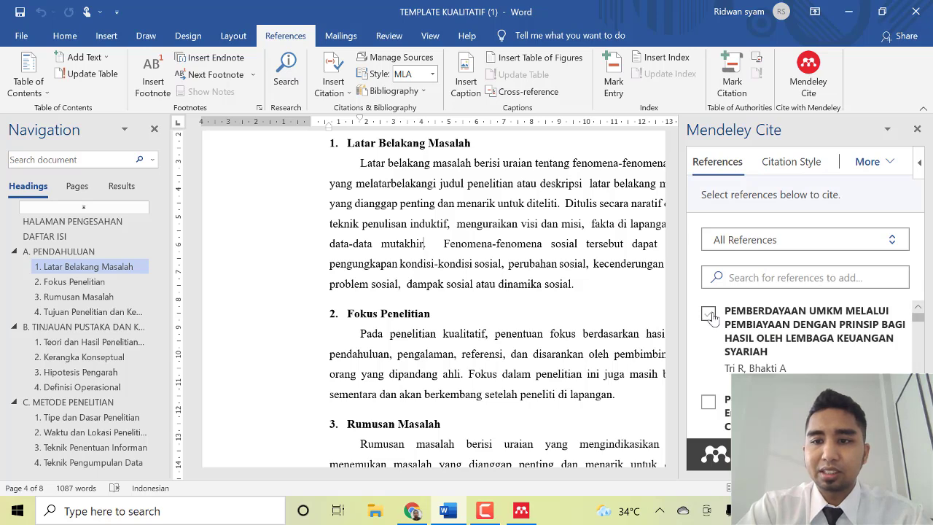
pyautogui.scroll(-1, 712, 319)
pyautogui.scroll(-1, 713, 321)
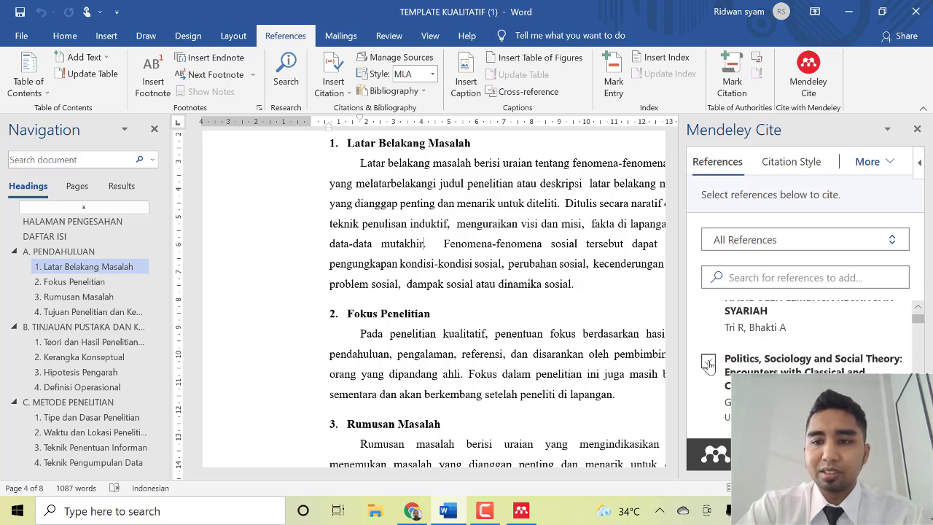
pyautogui.click(711, 363)
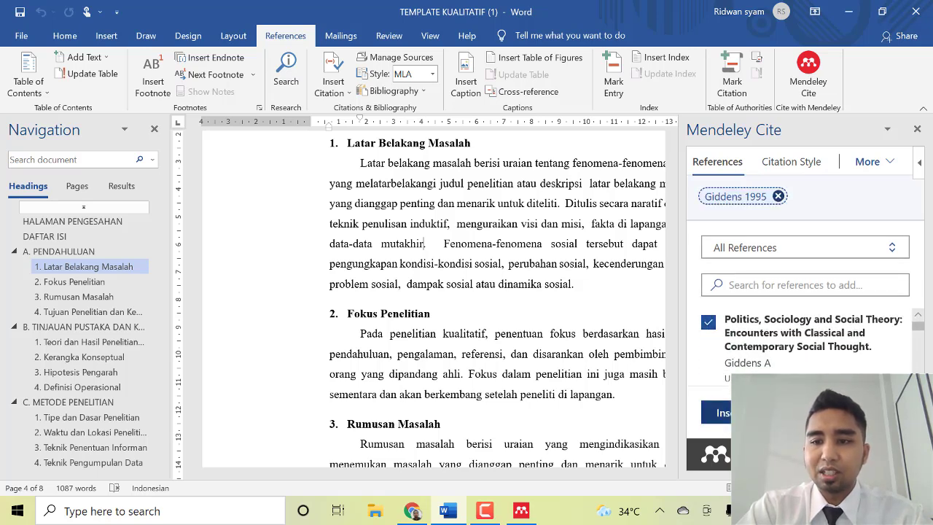
pyautogui.click(718, 413)
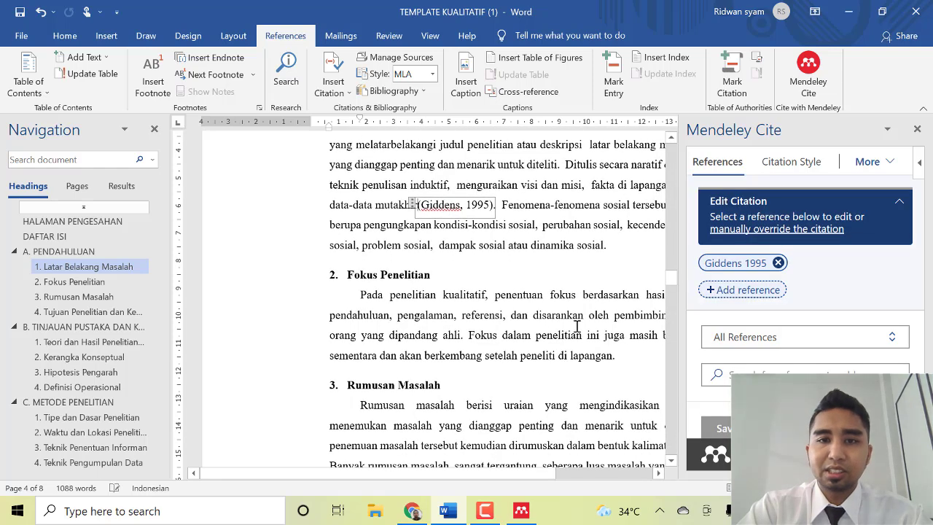
pyautogui.click(540, 223)
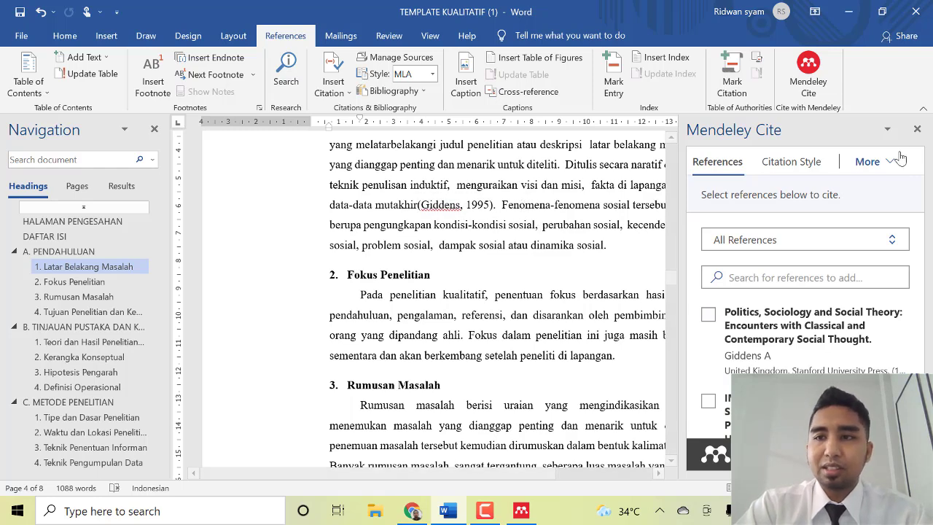
pyautogui.click(916, 129)
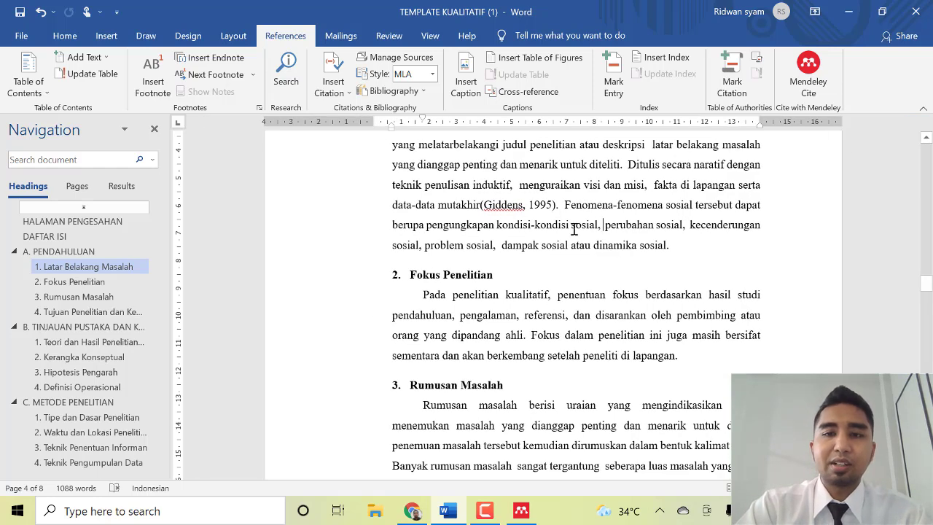